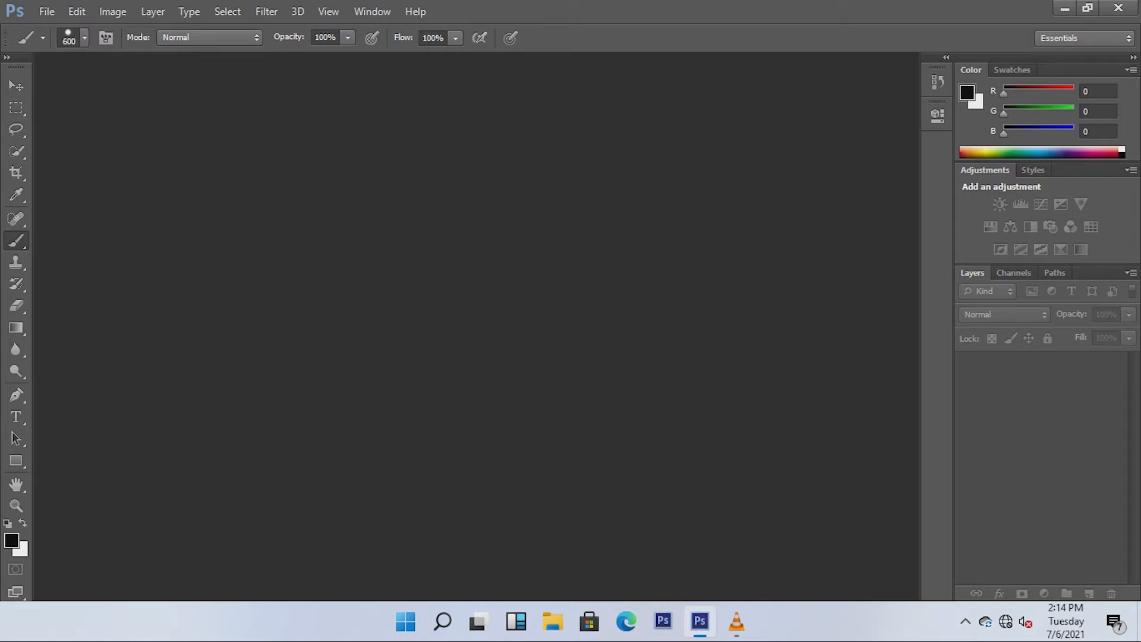
Open the young-lady-with-ginger-hair-freckles photo on the pink background from USB Drive (G:)
left_click(47, 12)
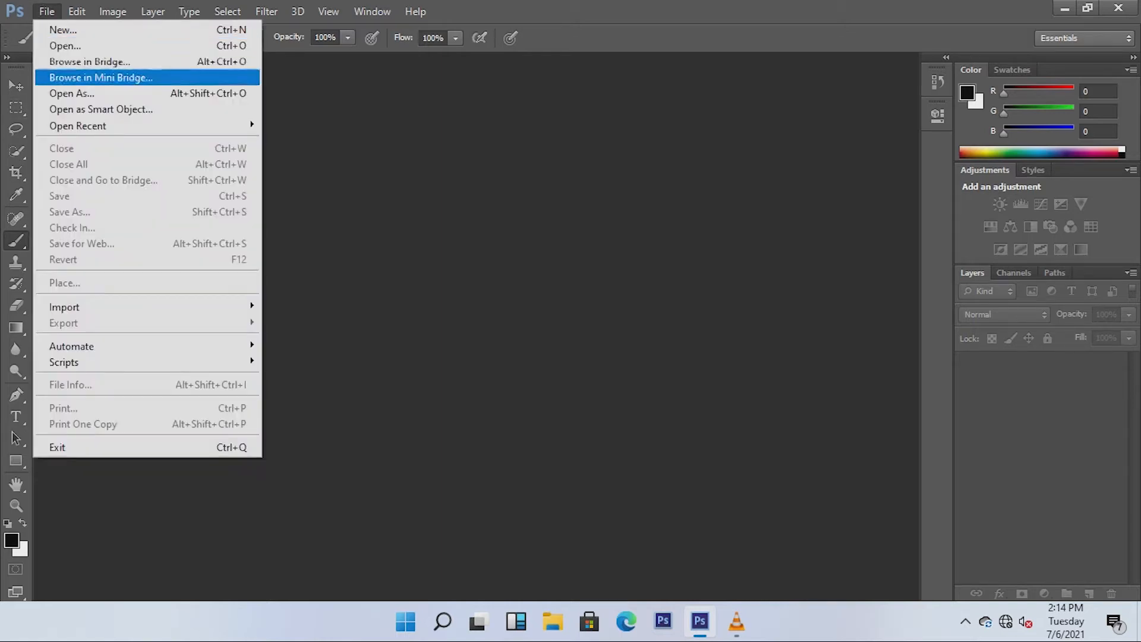
left_click(59, 44)
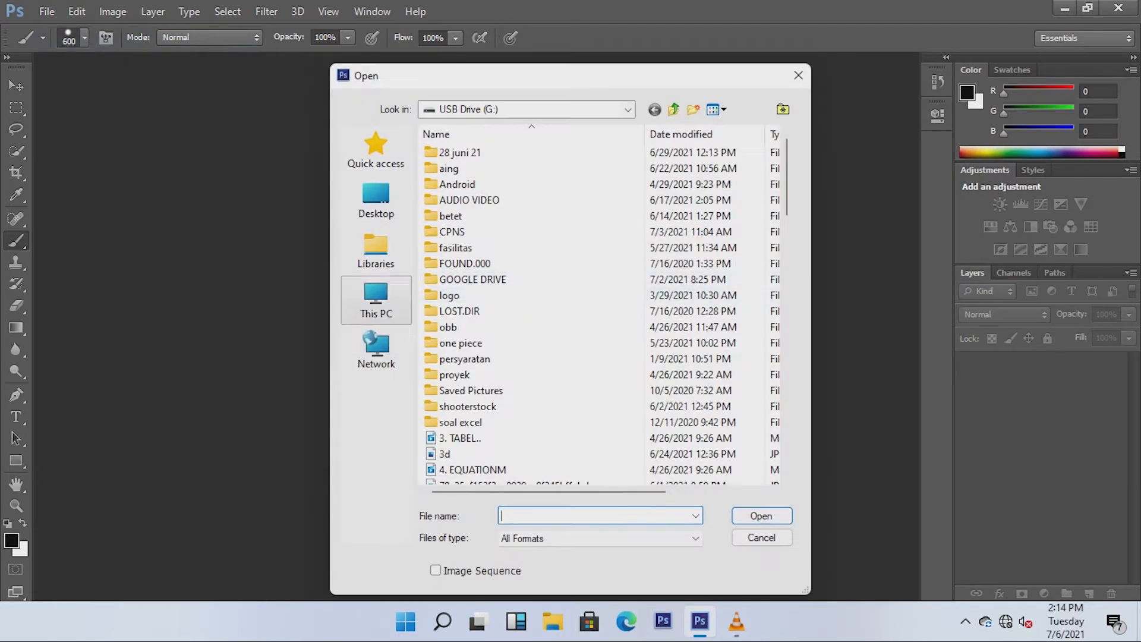
left_click(377, 300)
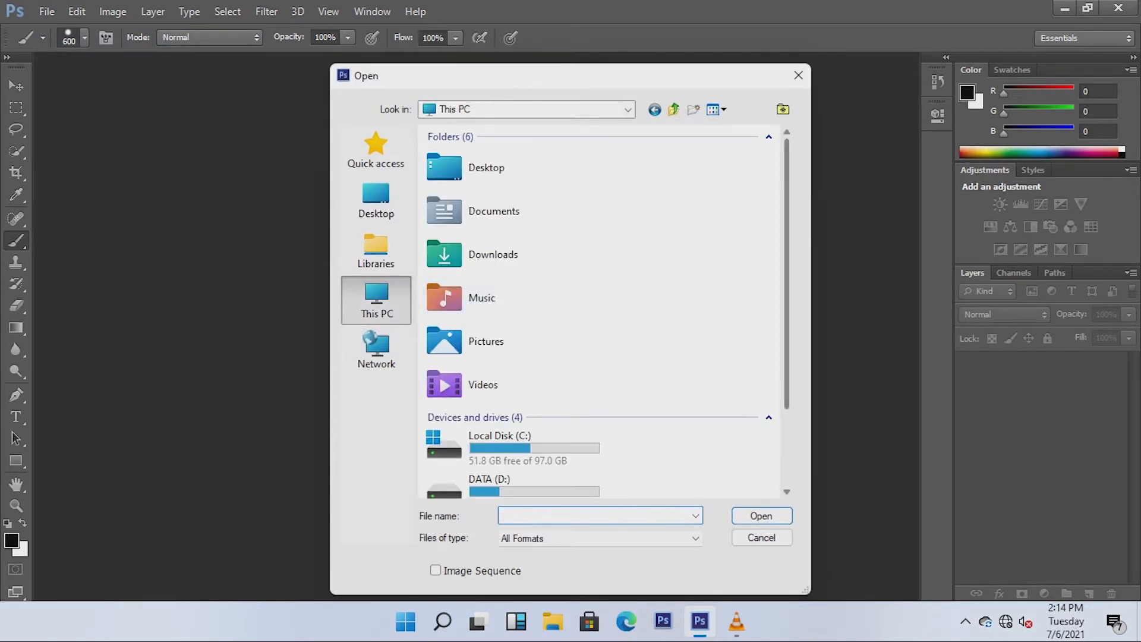
double_click(515, 474)
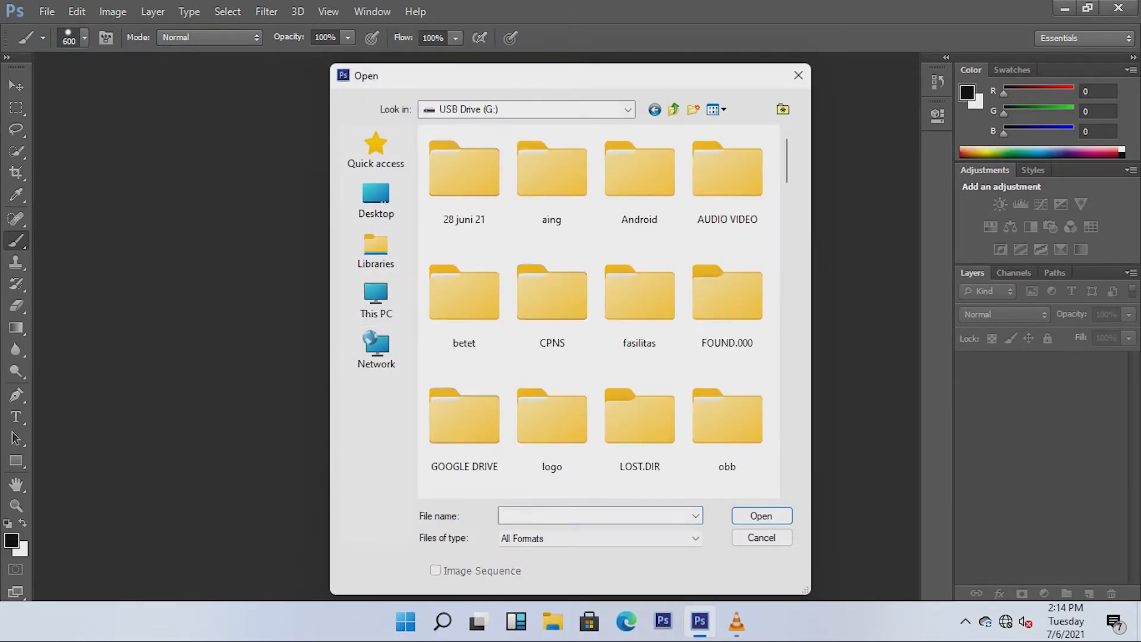
scroll(603, 309, "down", 15)
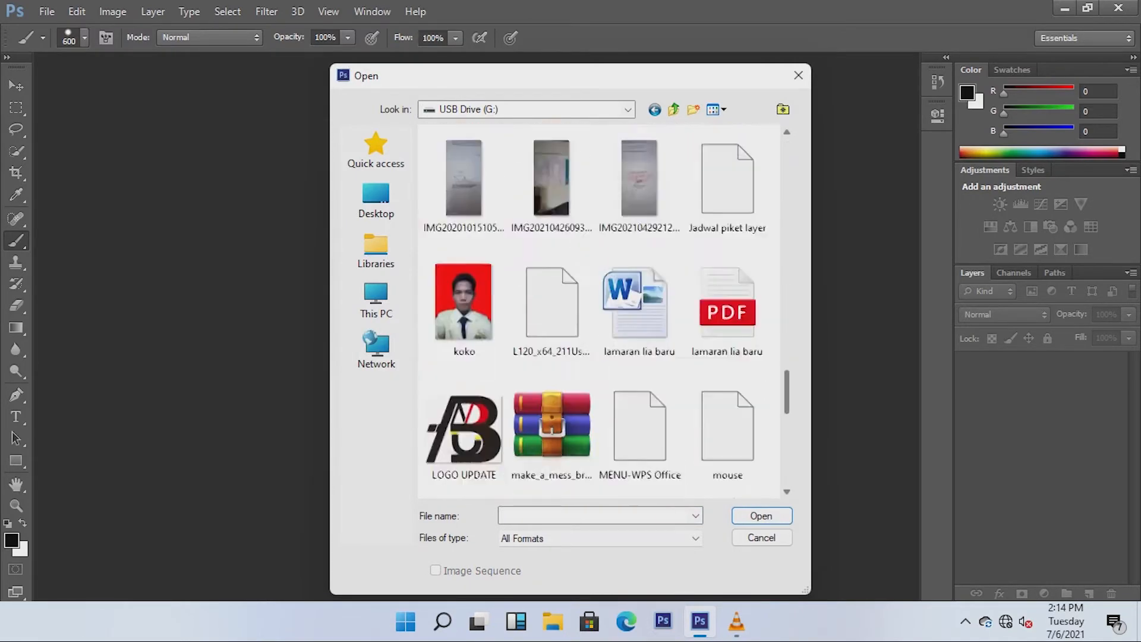
left_click(639, 357)
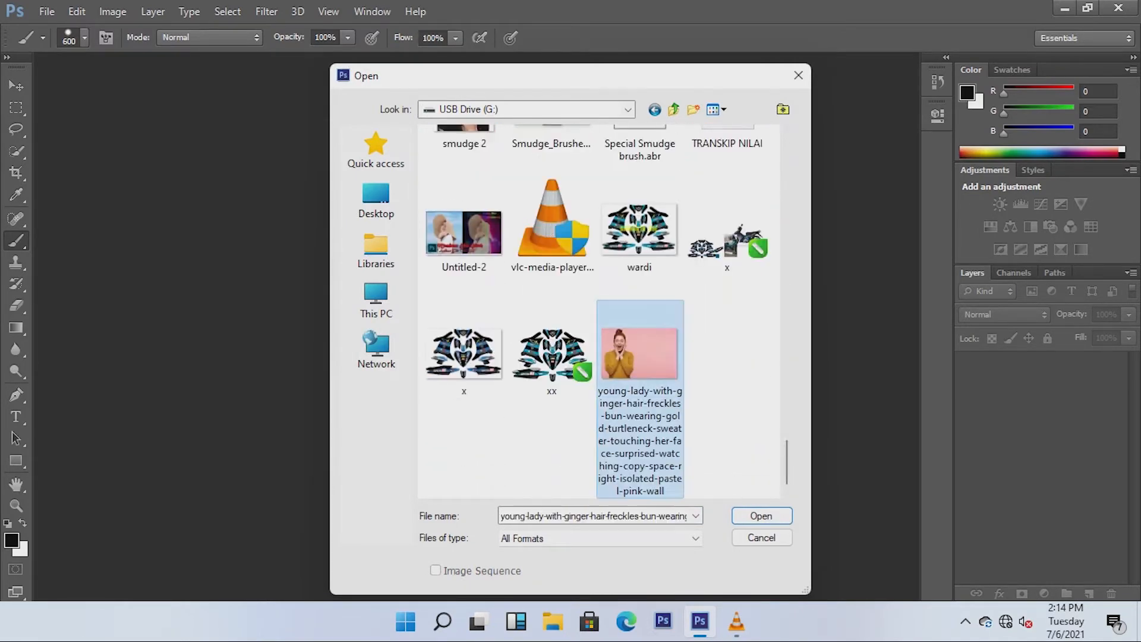
left_click(761, 515)
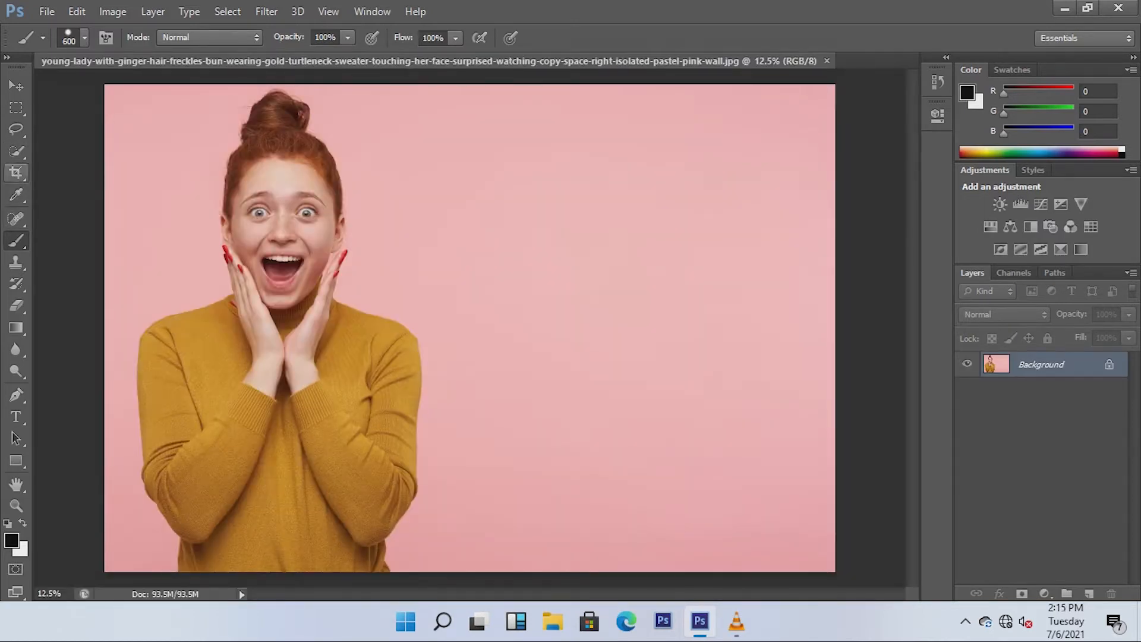
Crop the photo to a nearly square frame around the woman's head, hands and shoulders, removing the empty pink area beside her
key("c")
left_click_drag(833, 328, 634, 328)
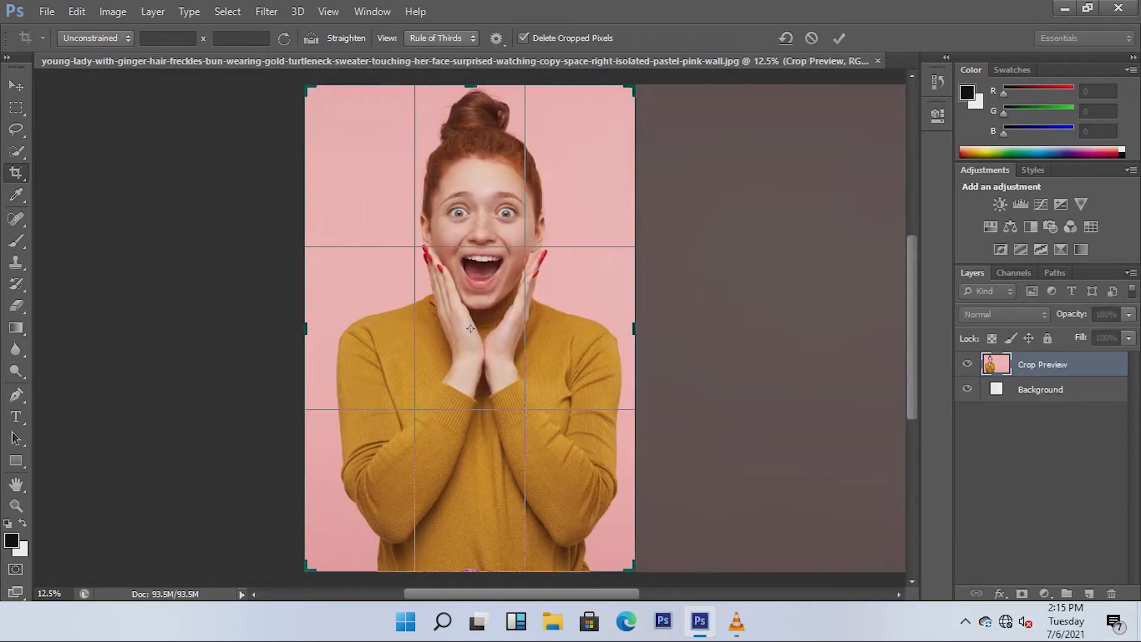
left_click_drag(470, 570, 470, 489)
key("Return")
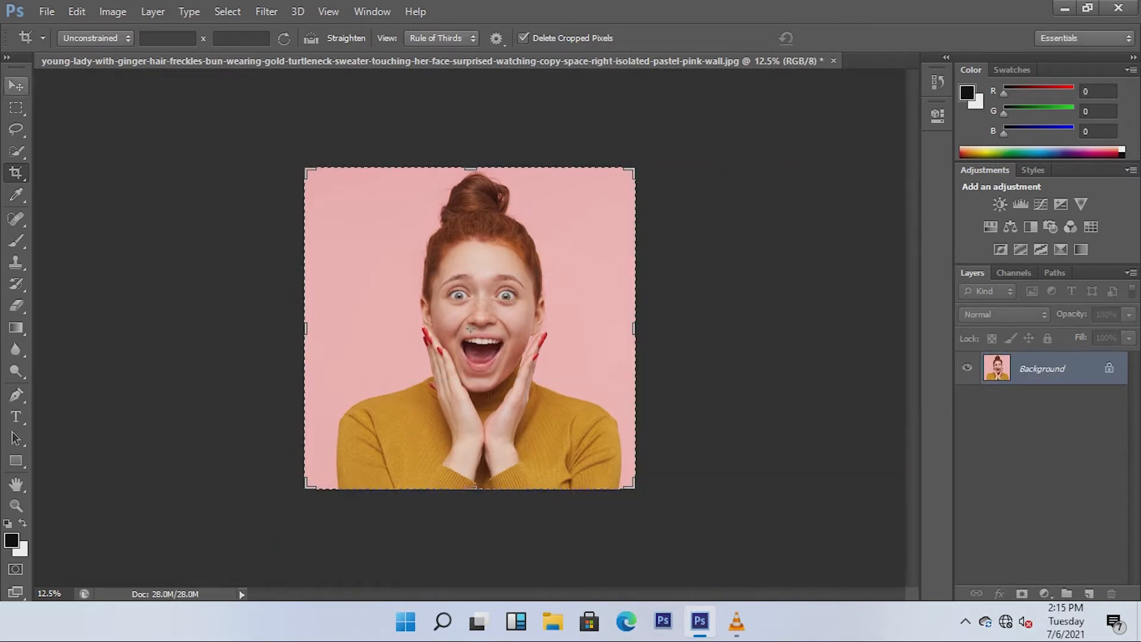
left_click(16, 86)
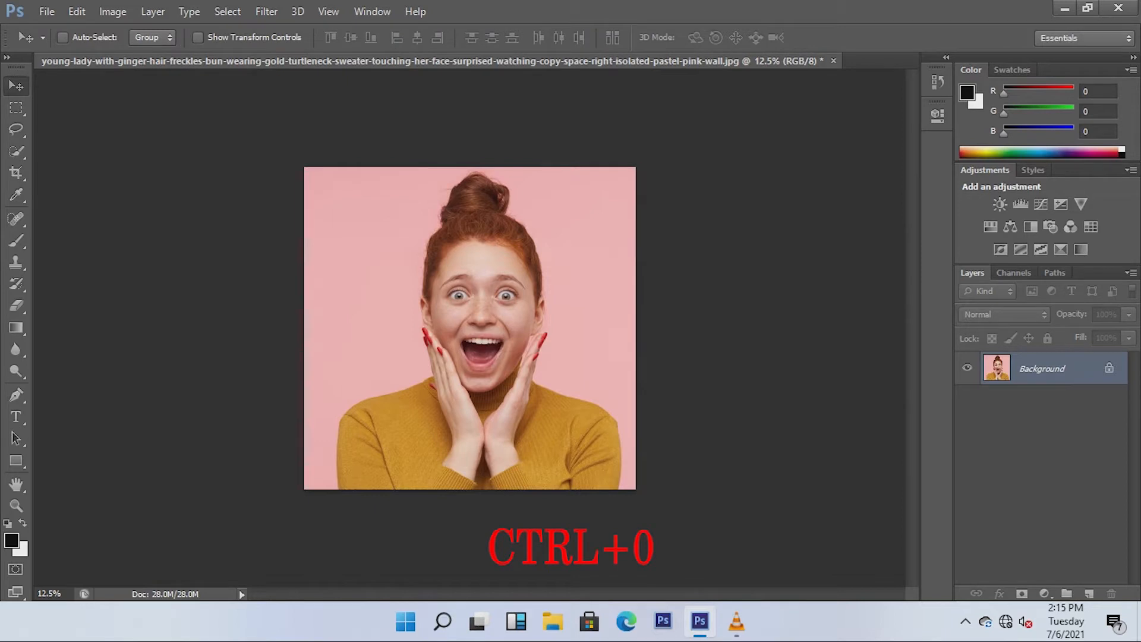
Duplicate the Background layer and select the whole woman on the copy with the Quick Selection tool at brush size 35
key("ctrl+0")
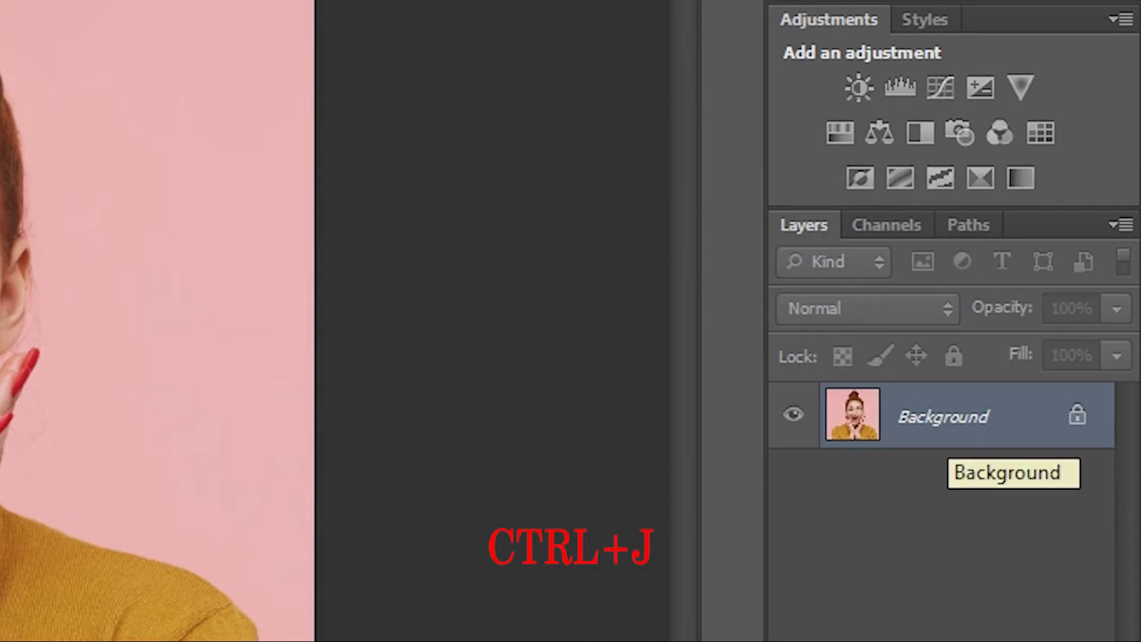
key("ctrl+j")
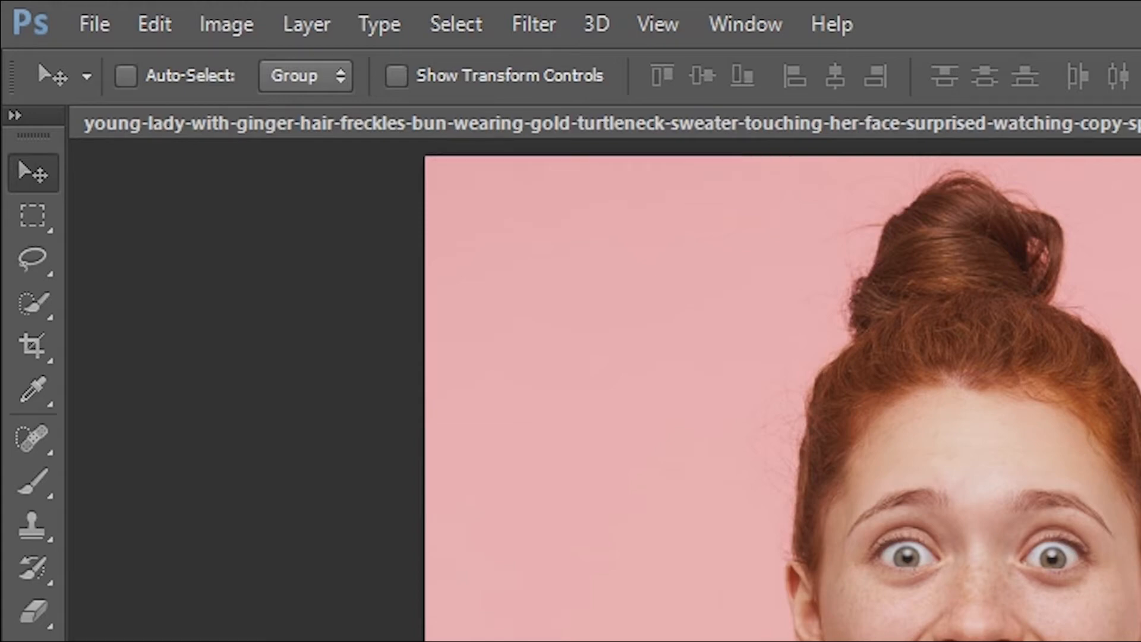
left_click(33, 303)
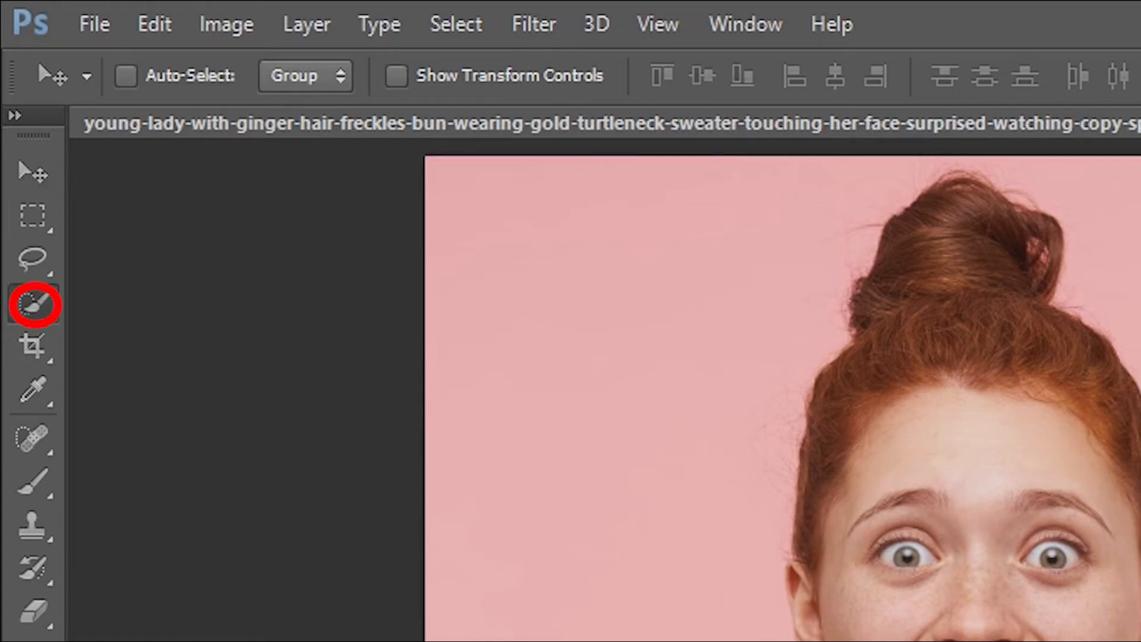
mouse_move(854, 416)
left_mouse_down()
mouse_move(906, 315)
mouse_move(481, 333)
mouse_move(489, 395)
mouse_move(523, 469)
mouse_move(303, 499)
mouse_move(600, 493)
mouse_move(660, 505)
mouse_move(665, 525)
left_mouse_up()
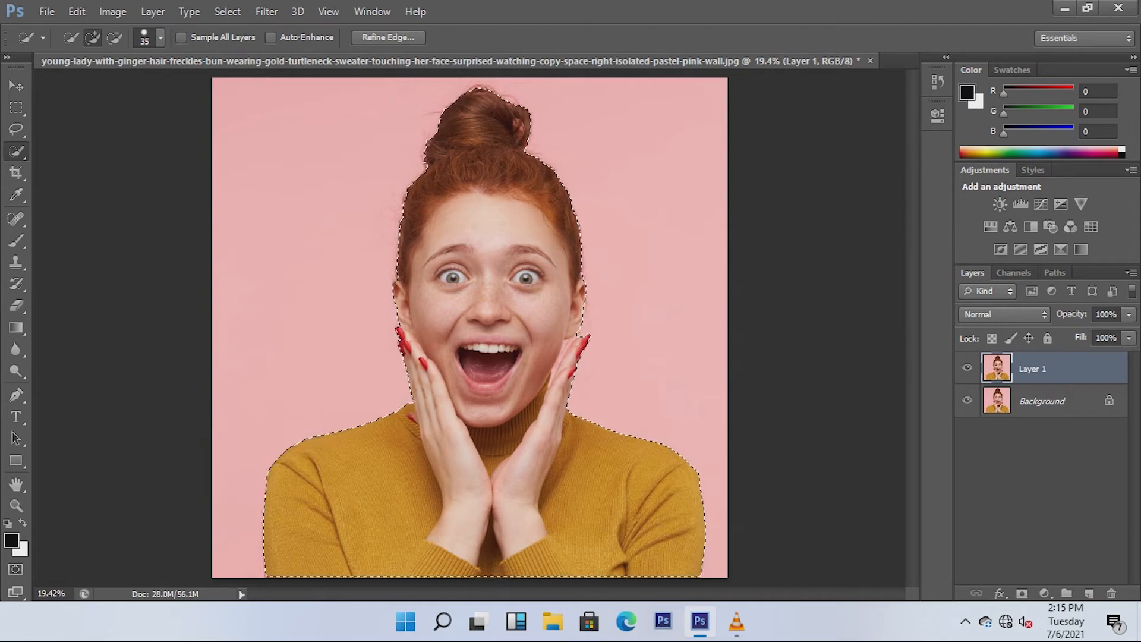
Refine the woman's selection by excluding the pink gap between her cheek and raised hand while keeping the fingers selected
scroll(543, 341, "up", 2)
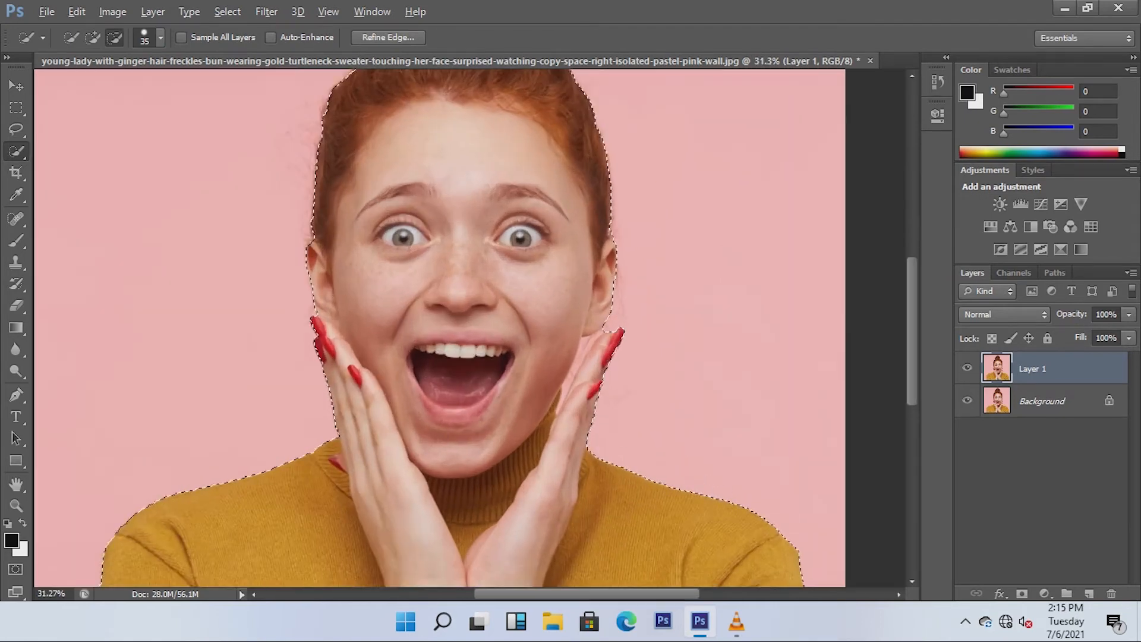
scroll(585, 345, "up", 2)
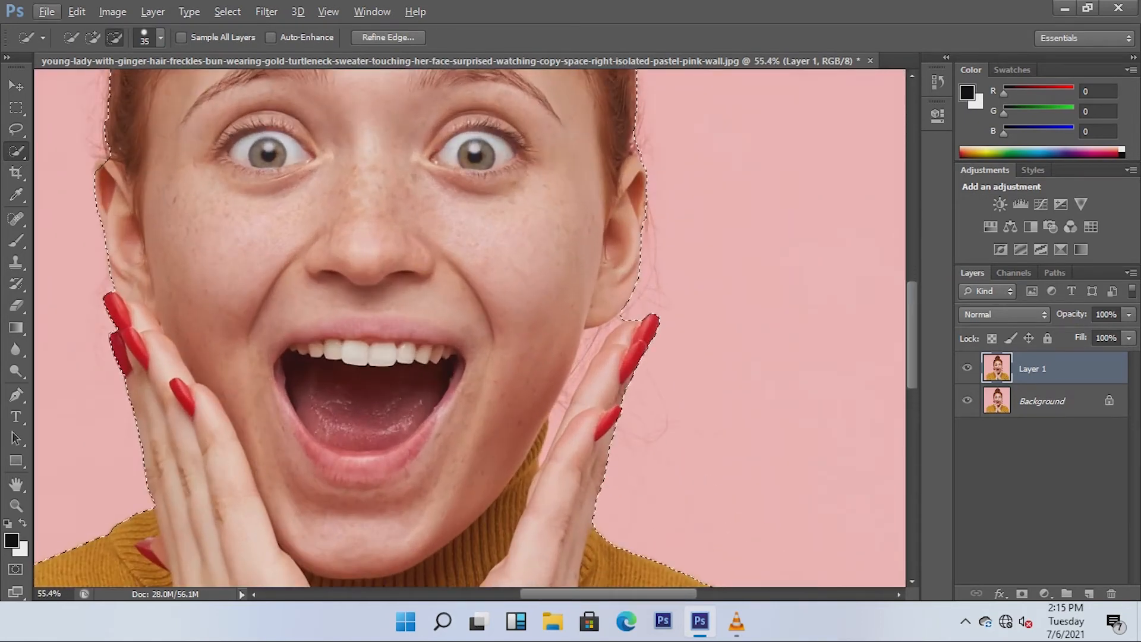
mouse_move(574, 382)
left_mouse_down()
mouse_move(551, 437)
mouse_move(618, 380)
mouse_move(635, 346)
mouse_move(611, 352)
mouse_move(615, 341)
left_mouse_up()
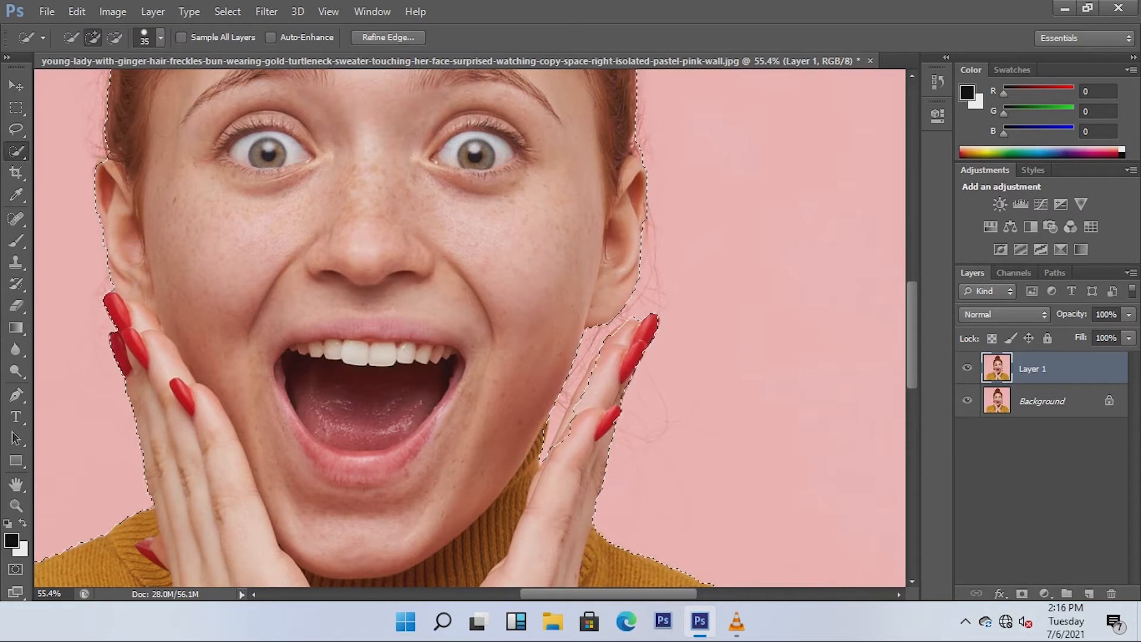
left_click_drag(569, 429, 627, 330)
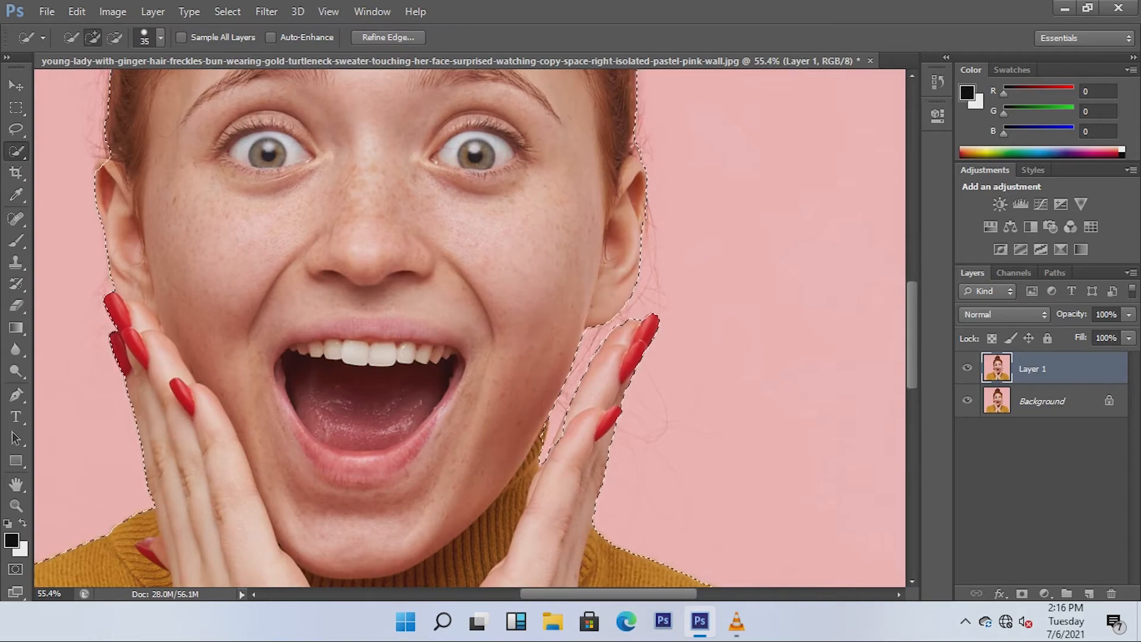
key("ctrl+0")
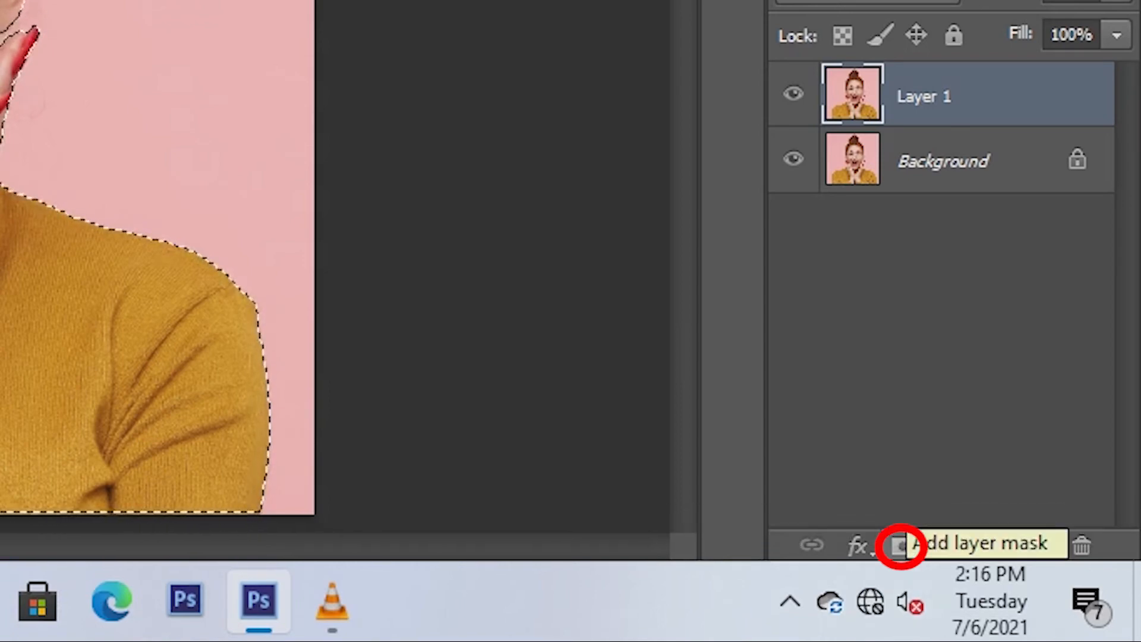
Mask Layer 1 with the woman's selection and convert the masked layer to a smart object
left_click(902, 545)
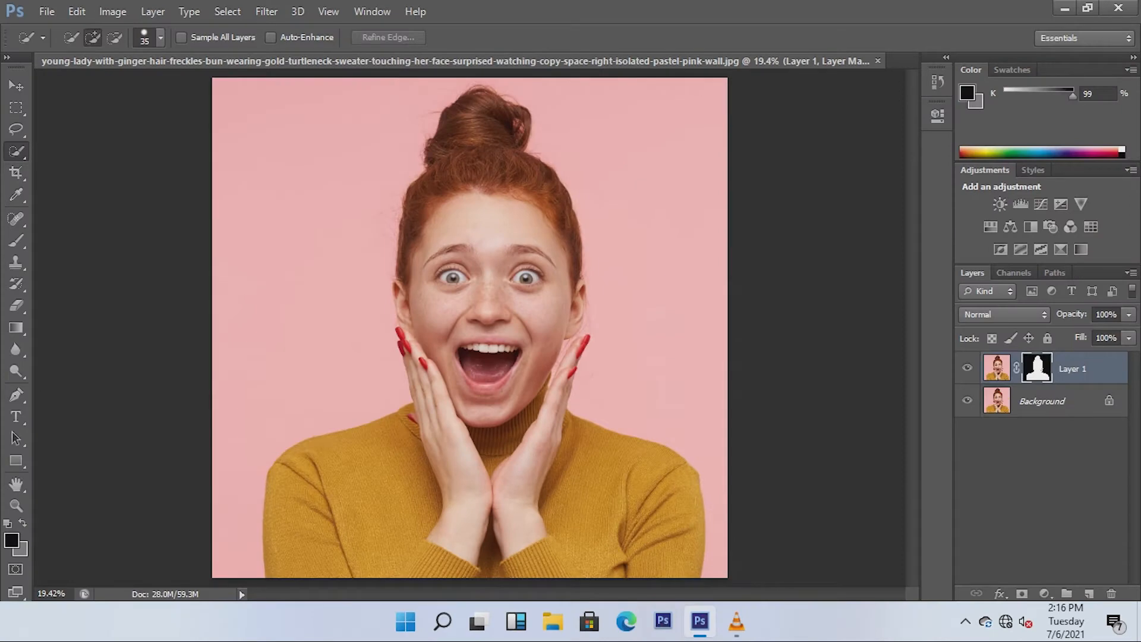
right_click(1068, 368)
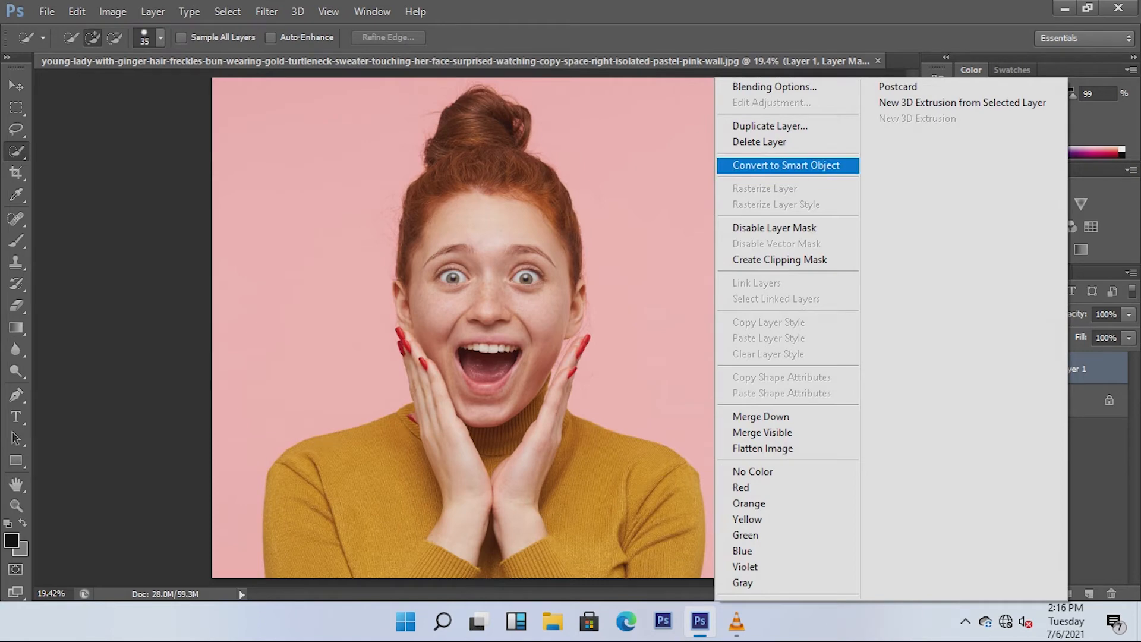
left_click(786, 165)
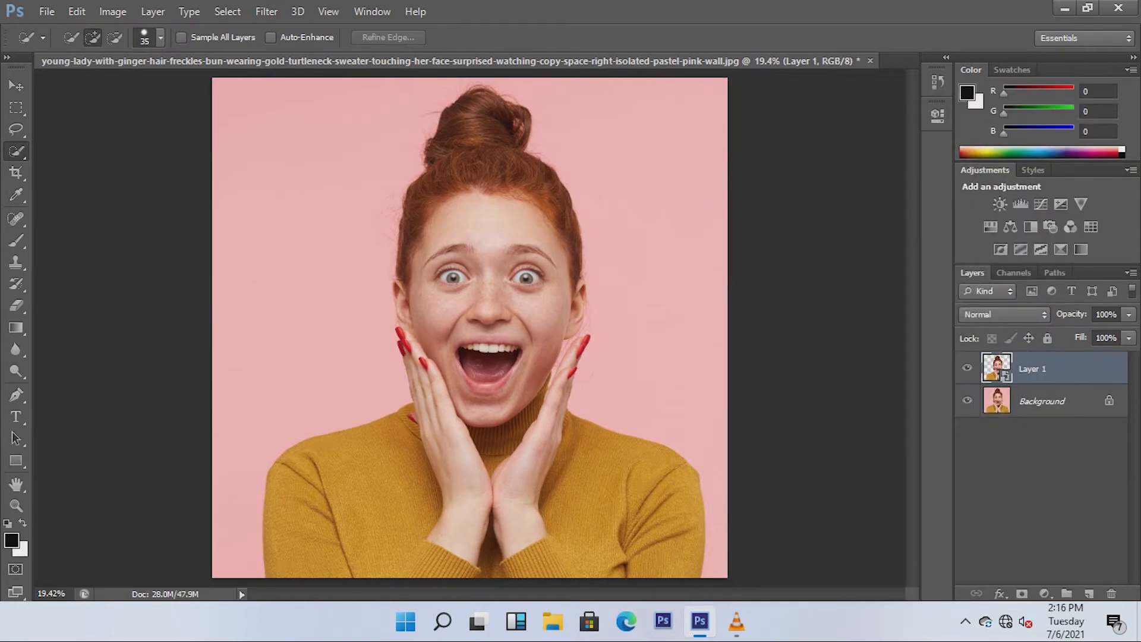
Rasterize the Layer 1 smart object into a regular cut-out layer
right_click(1043, 371)
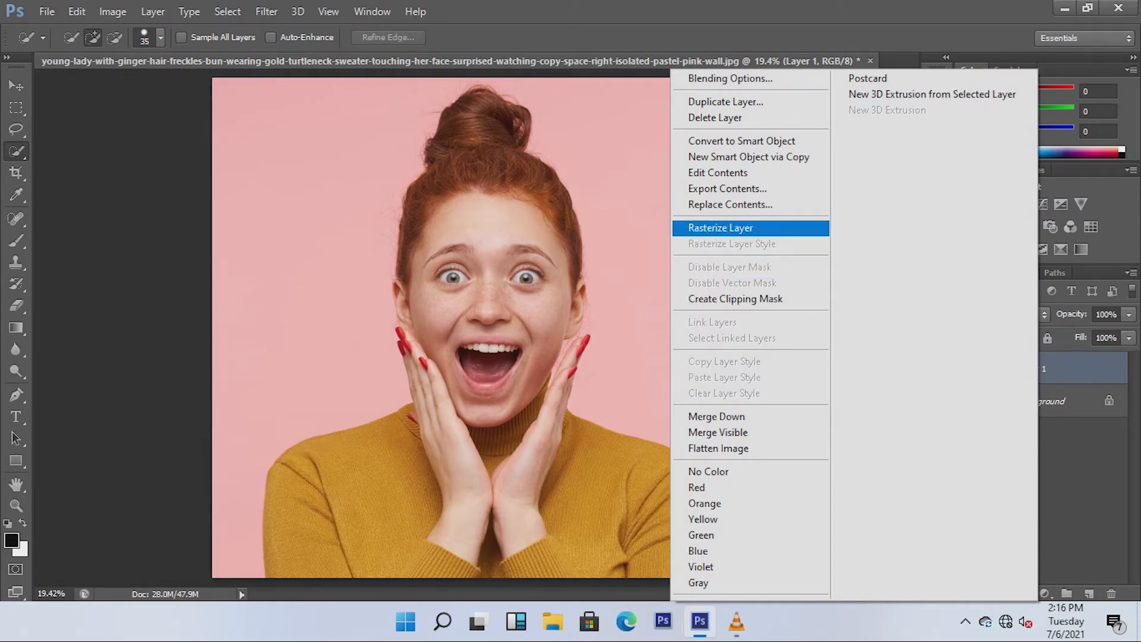
left_click(720, 228)
left_click(1041, 481)
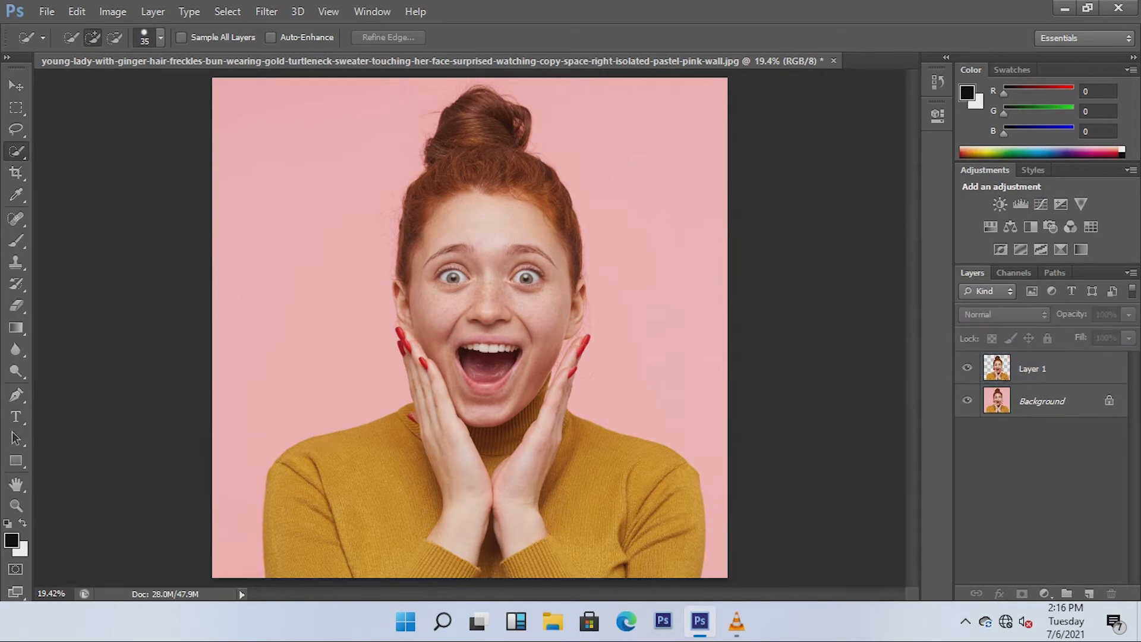
Duplicate the rasterized cut-out Layer 1, keeping the default name for the copy
left_click(1032, 368)
right_click(1031, 368)
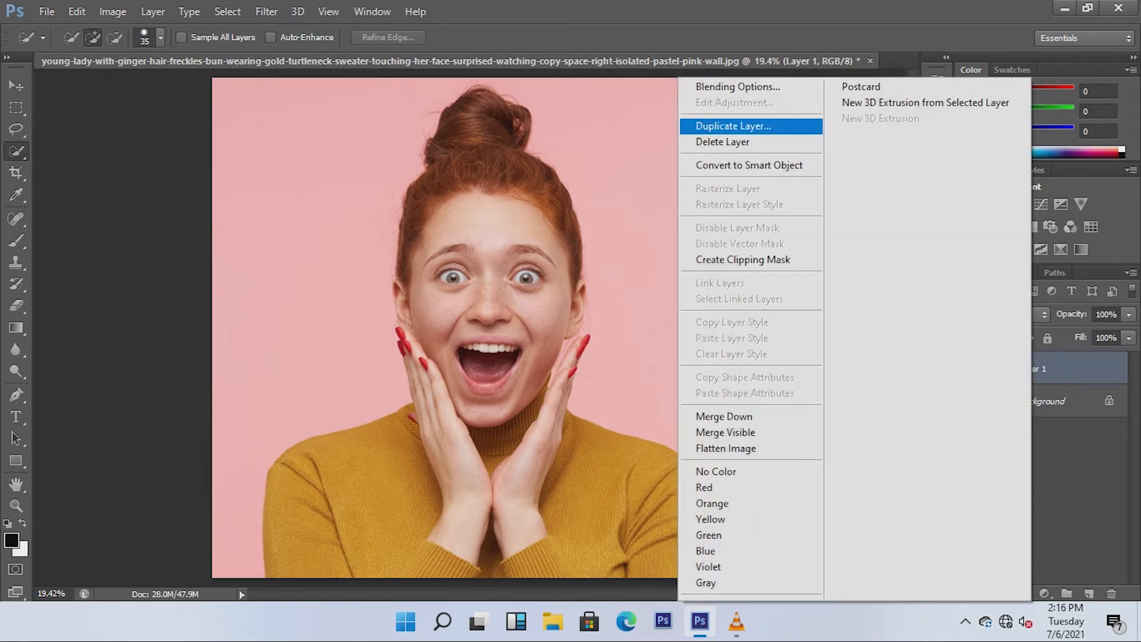
left_click(733, 126)
left_click(721, 186)
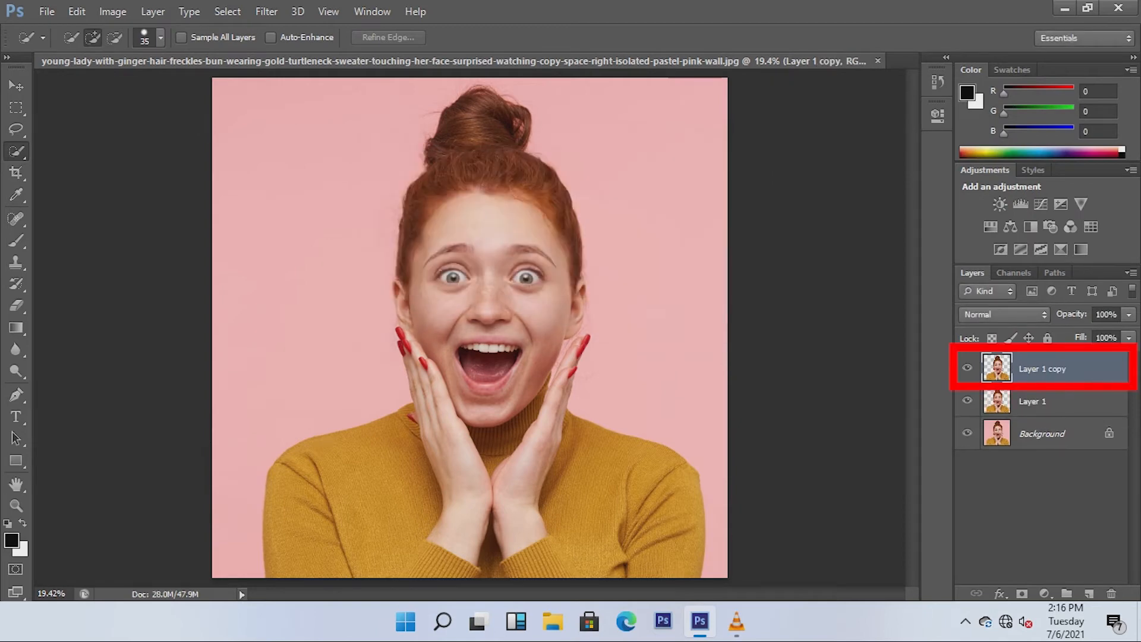
left_click(1041, 511)
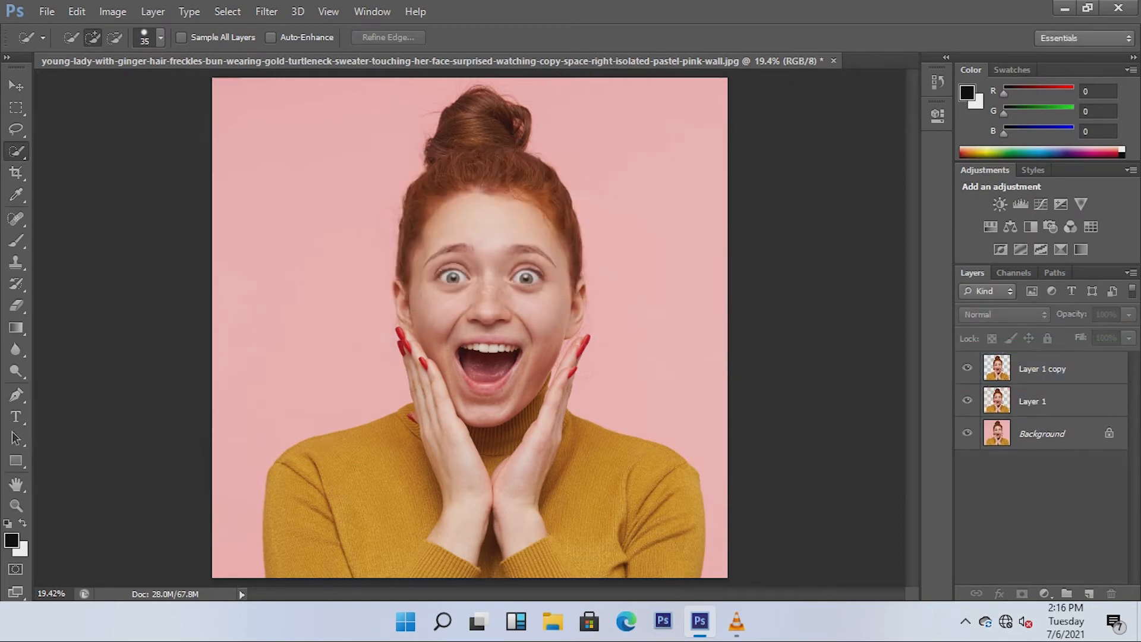
Desaturate both the Layer 1 copy cut-out and the Background layer to black and white
left_click(1042, 369)
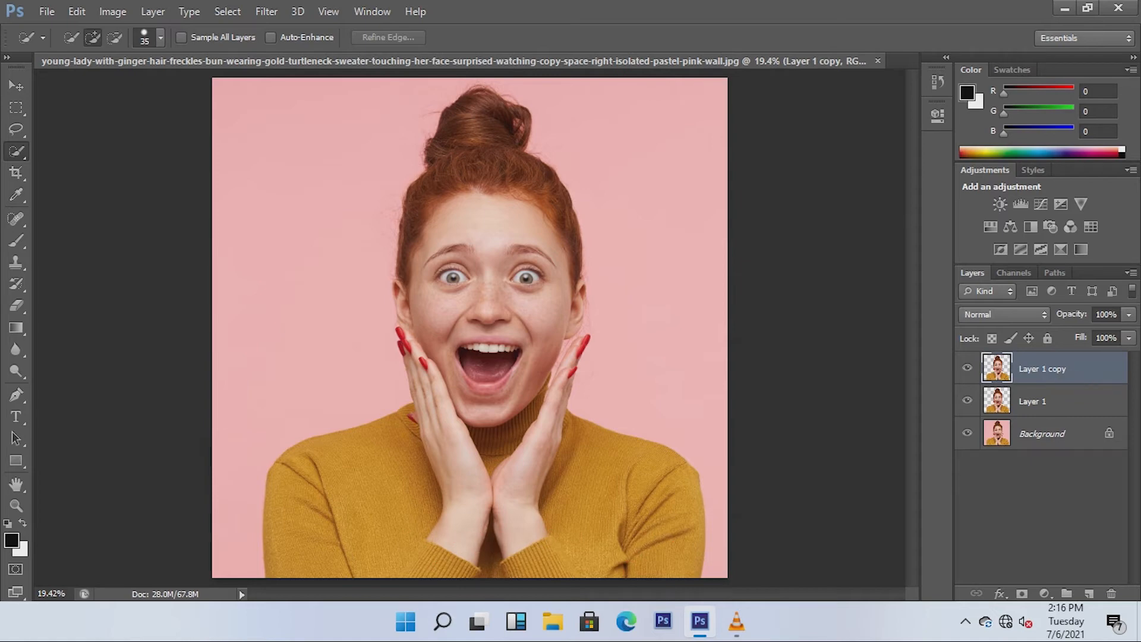
key("u")
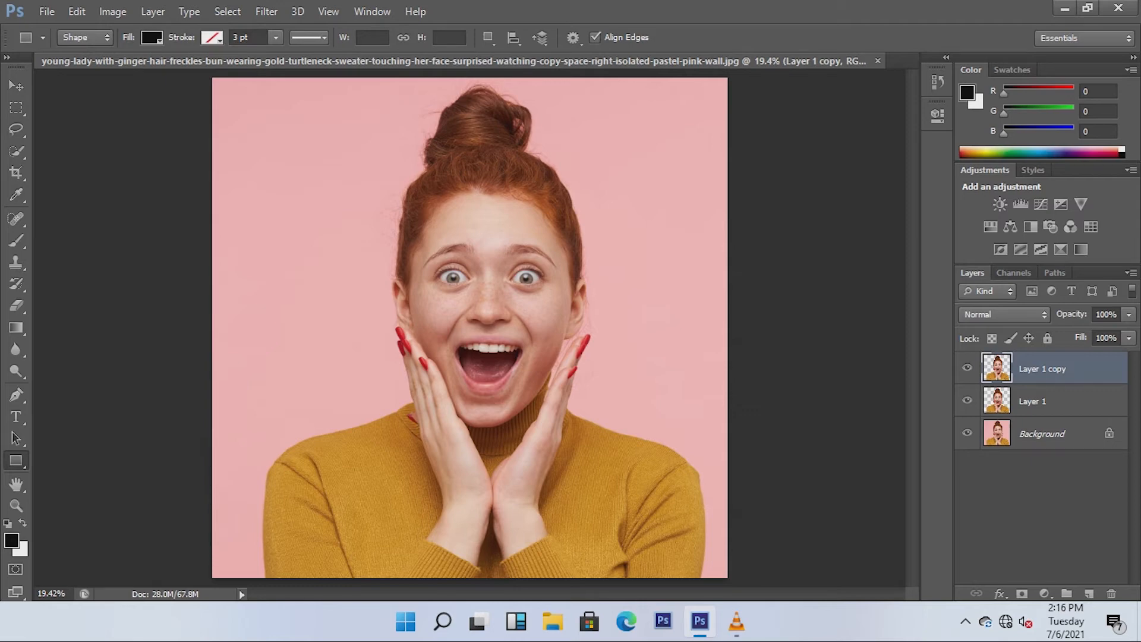
key("ctrl+shift+u")
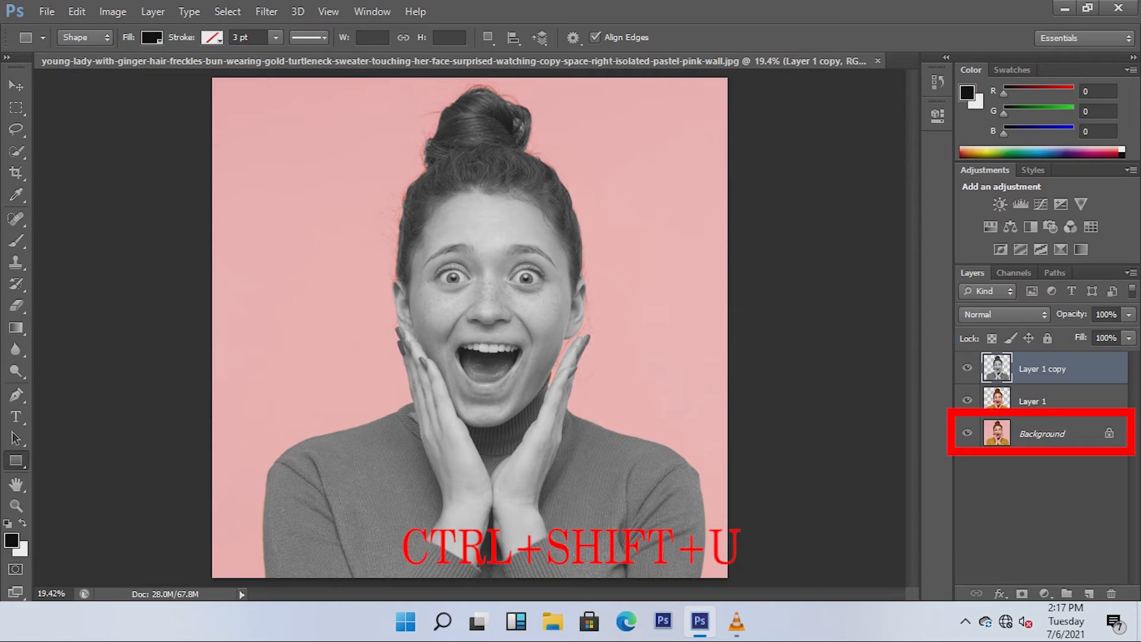
left_click(1042, 434)
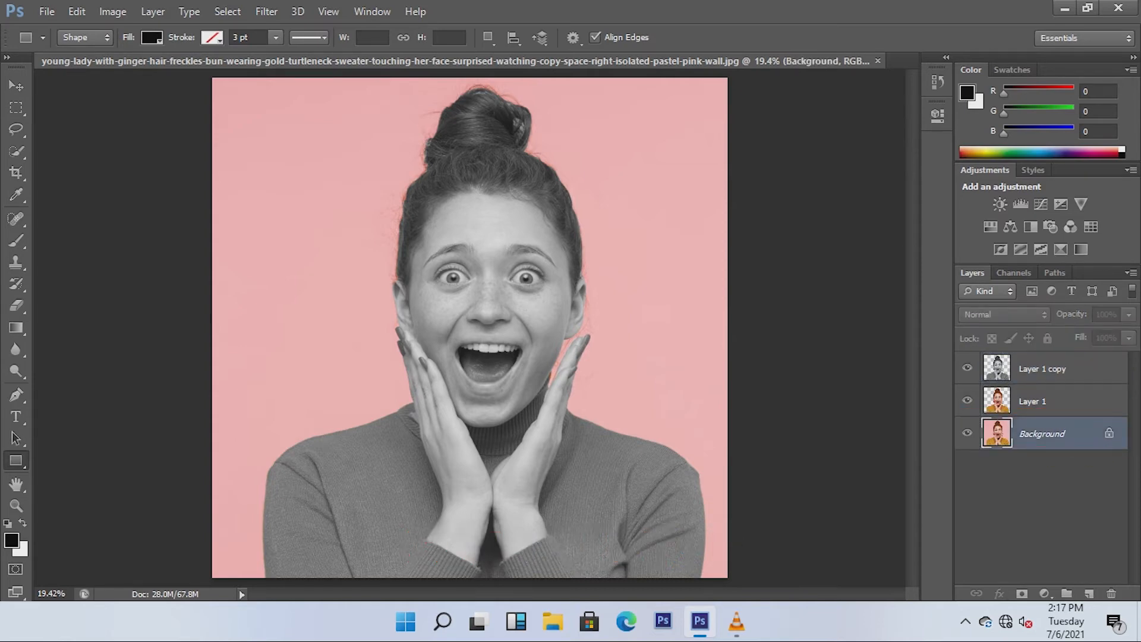
key("ctrl+shift+u")
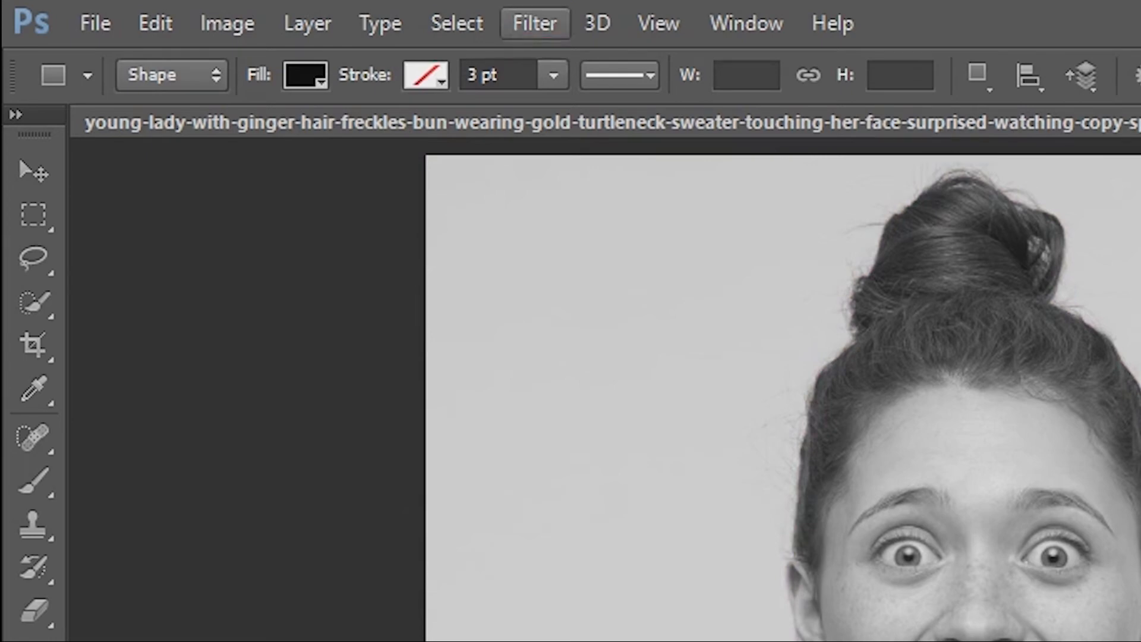
Liquify the Layer 1 copy cut-out, pushing the eye band horizontally past the image's right edge to open a gap across the face
left_click(535, 22)
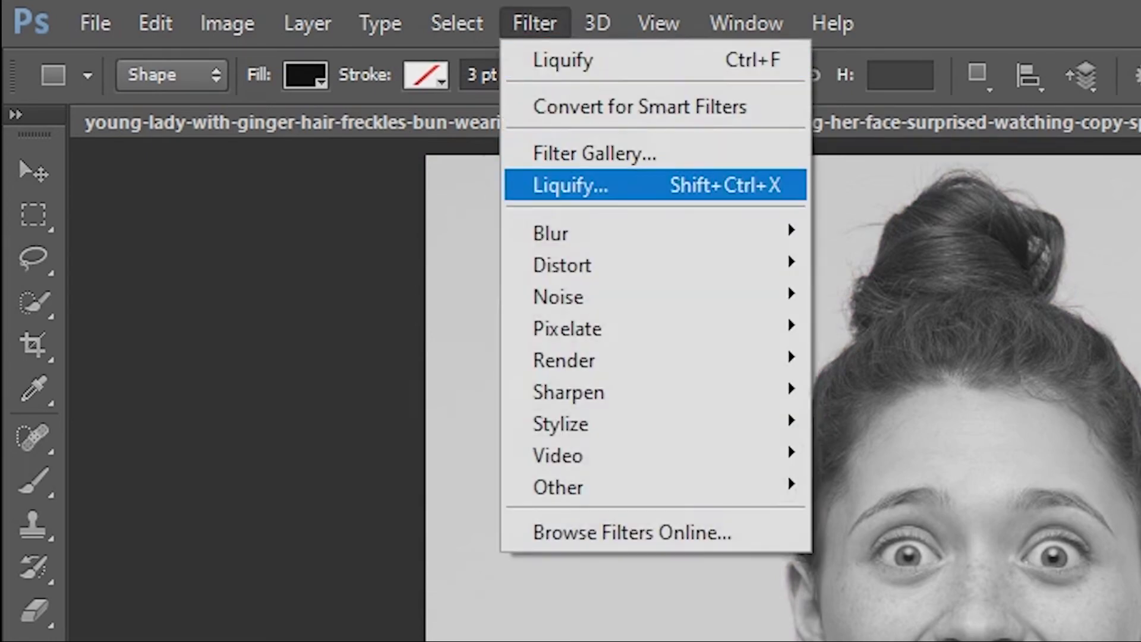
left_click(571, 185)
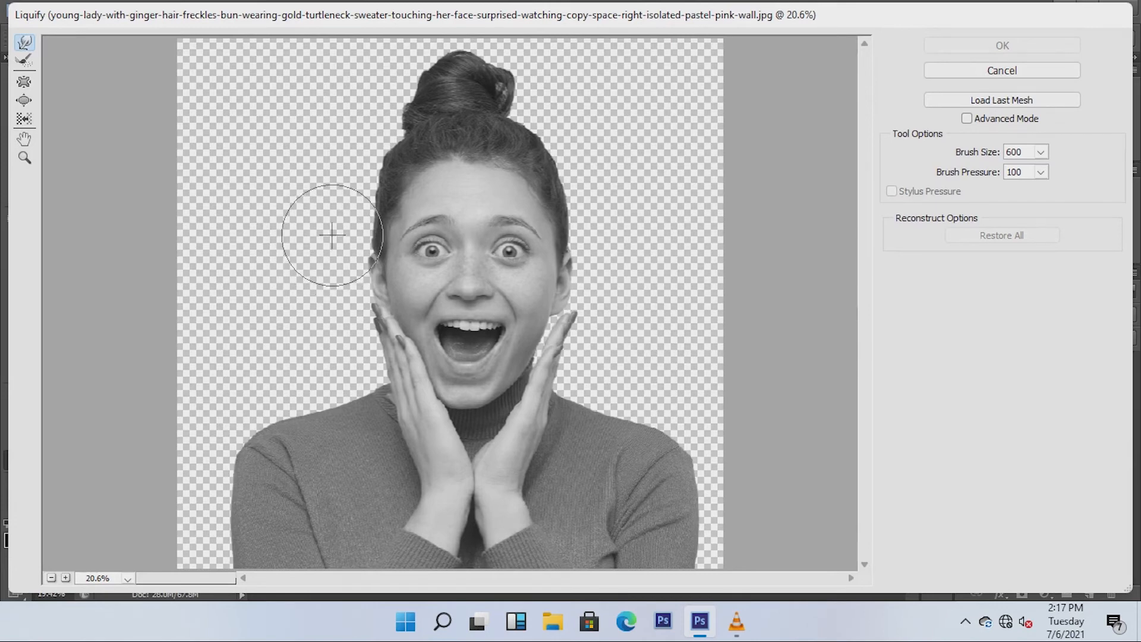
left_click_drag(331, 236, 810, 244)
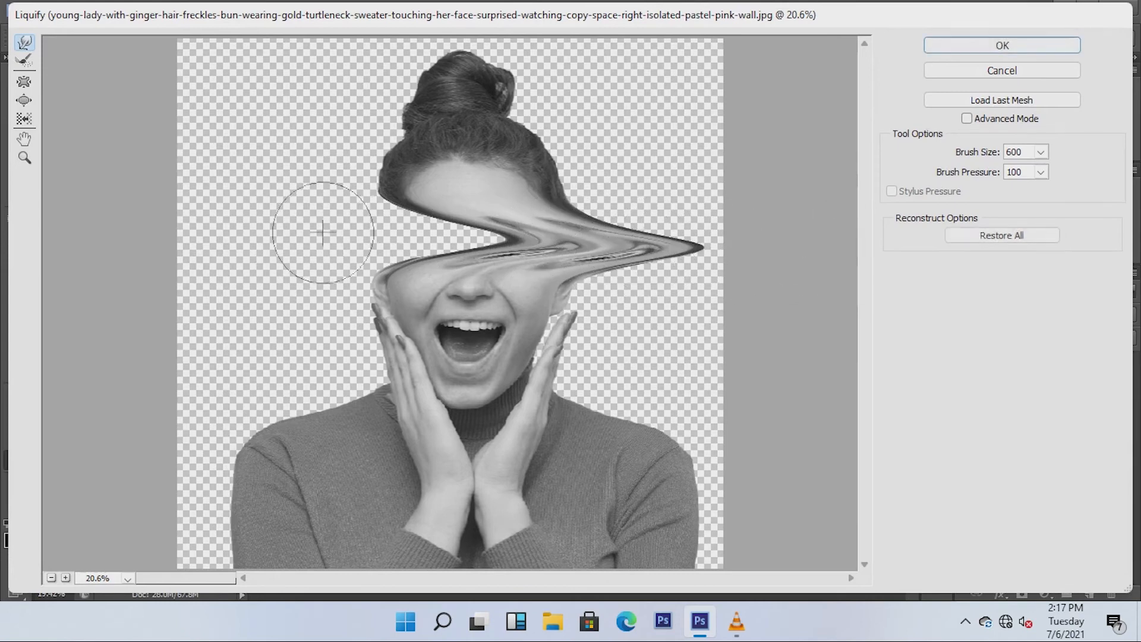
left_click_drag(345, 240, 762, 243)
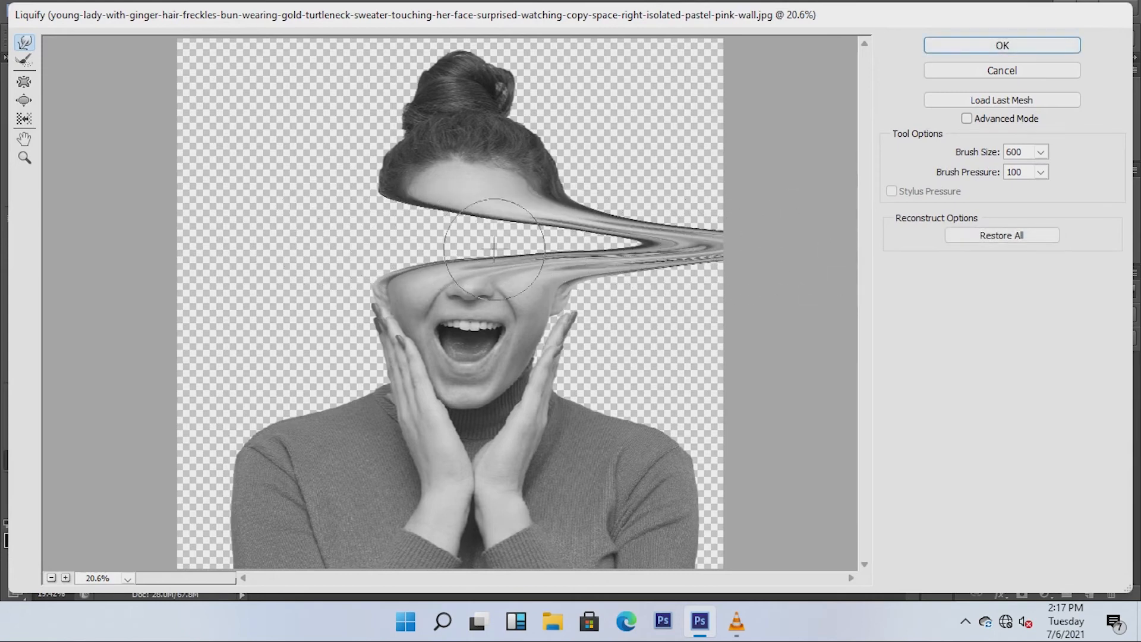
mouse_move(343, 243)
left_mouse_down()
mouse_move(722, 232)
mouse_move(836, 242)
left_mouse_up()
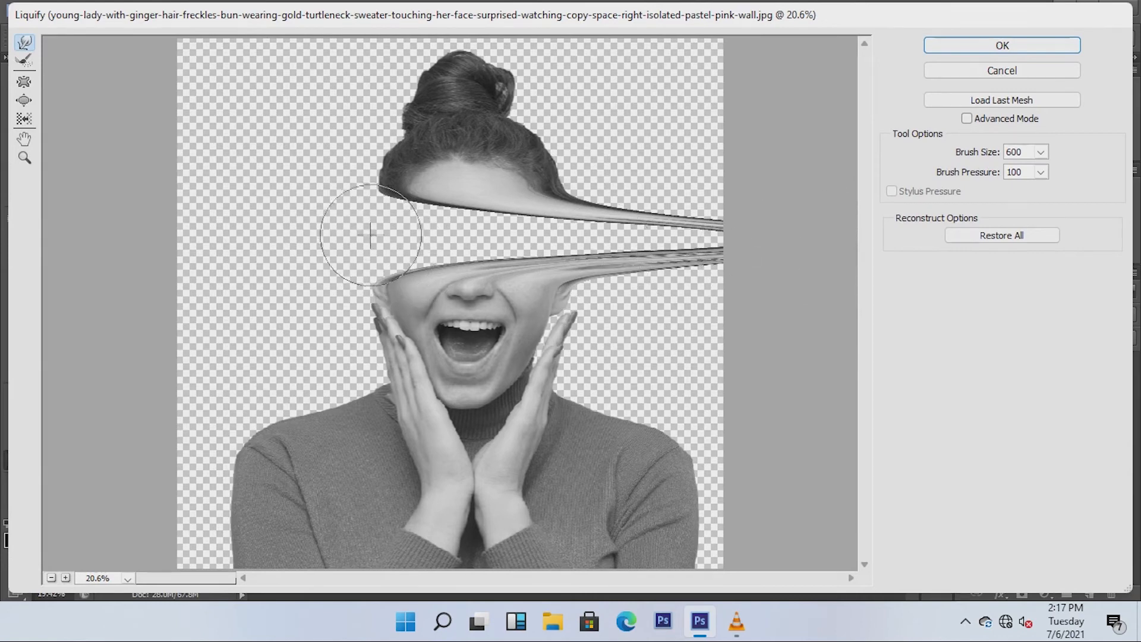
left_click_drag(454, 231, 819, 224)
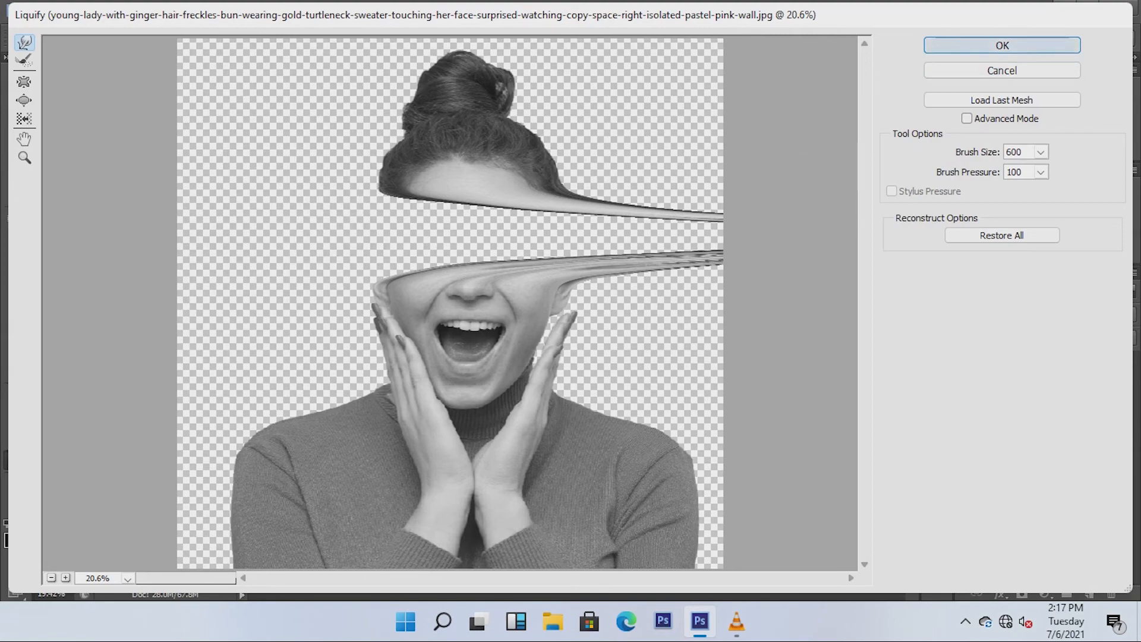
left_click(1027, 47)
key("Return")
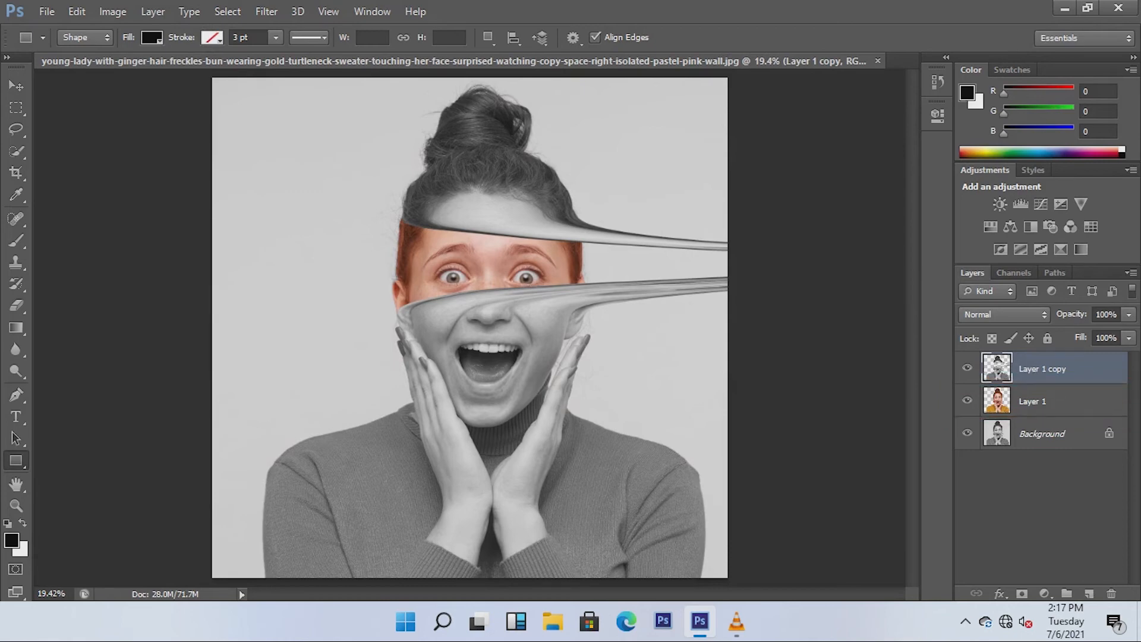
Add a layer mask to the colour cut-out Layer 1 and activate the Brush tool for painting on it
left_click(1046, 401)
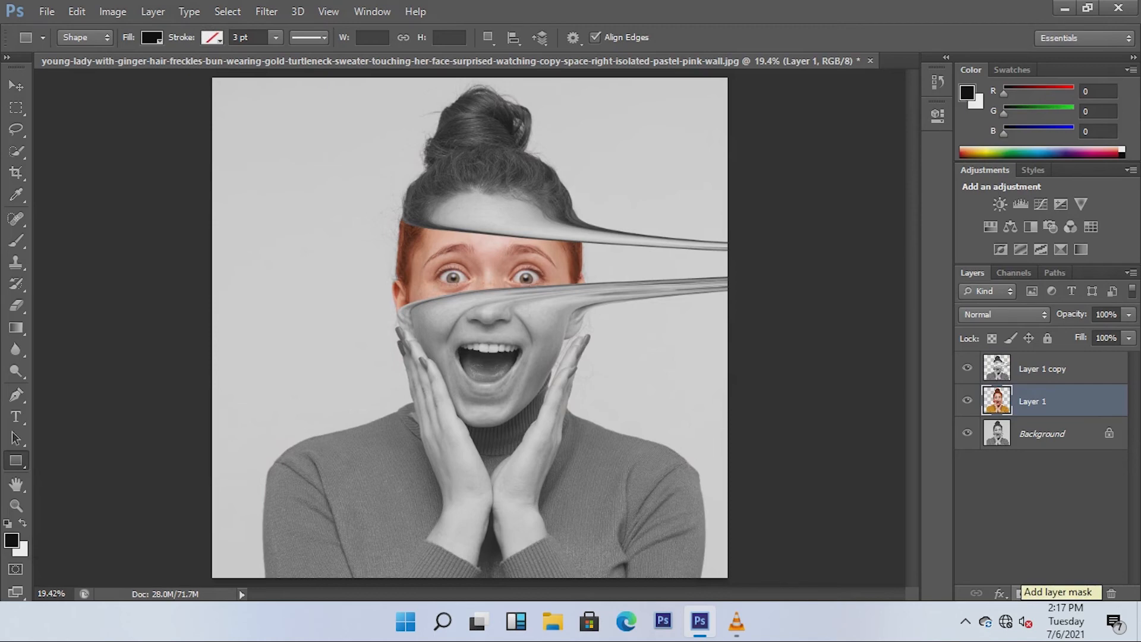
left_click(1021, 593)
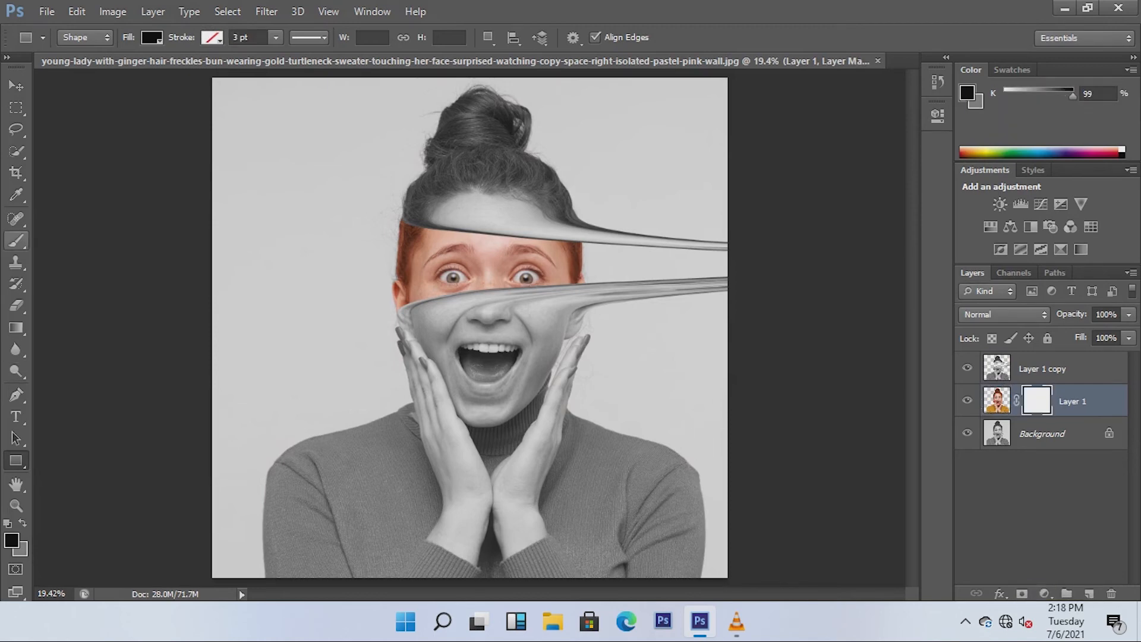
left_click(16, 240)
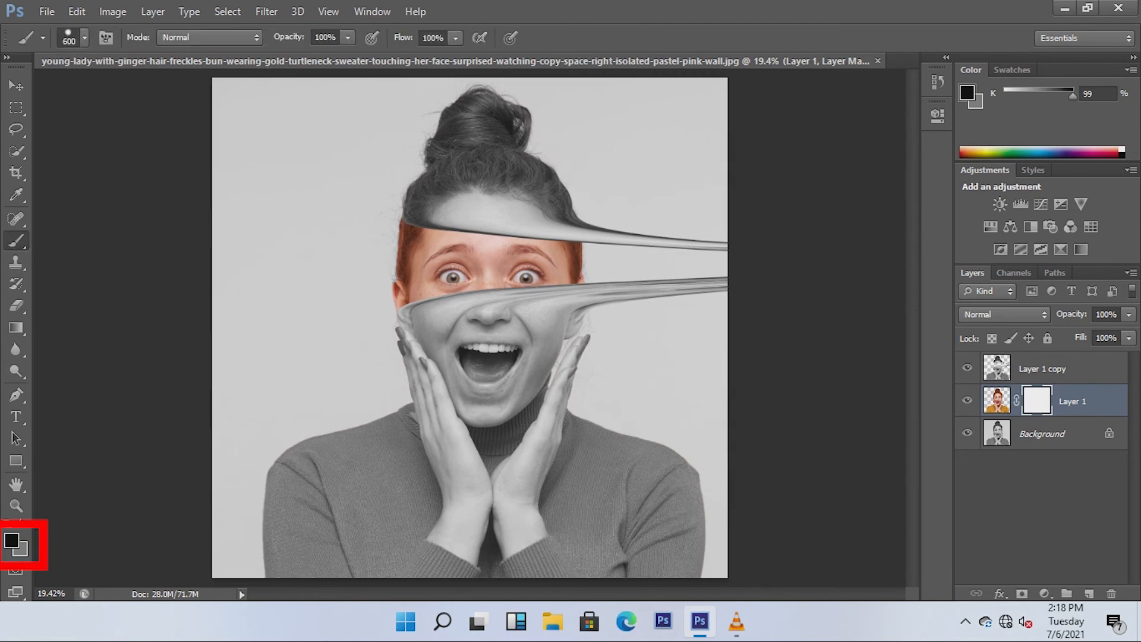